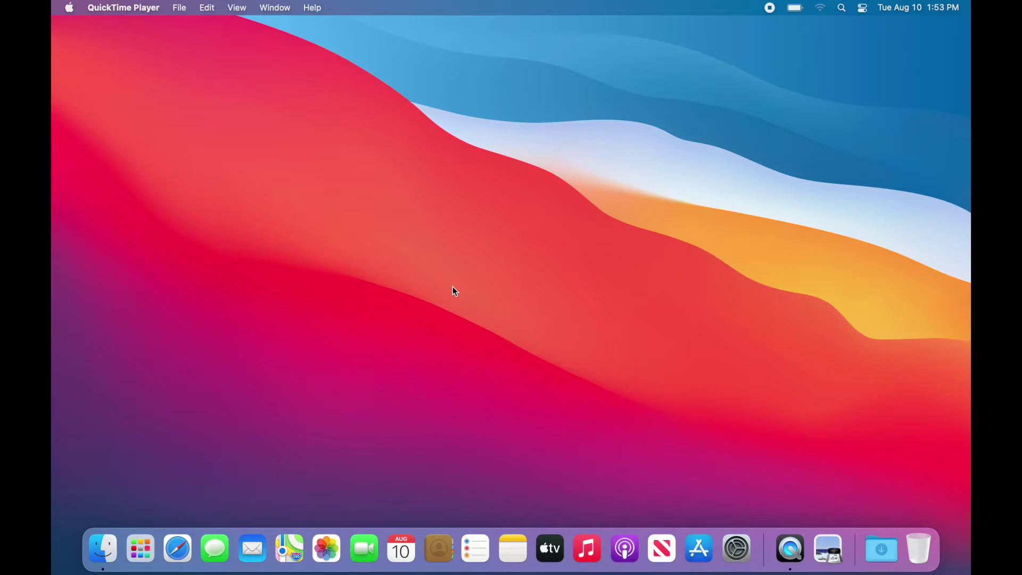
# Join the Oxbridge Guest Wi-Fi network using its WPA2 password.
pyautogui.click(822, 8)
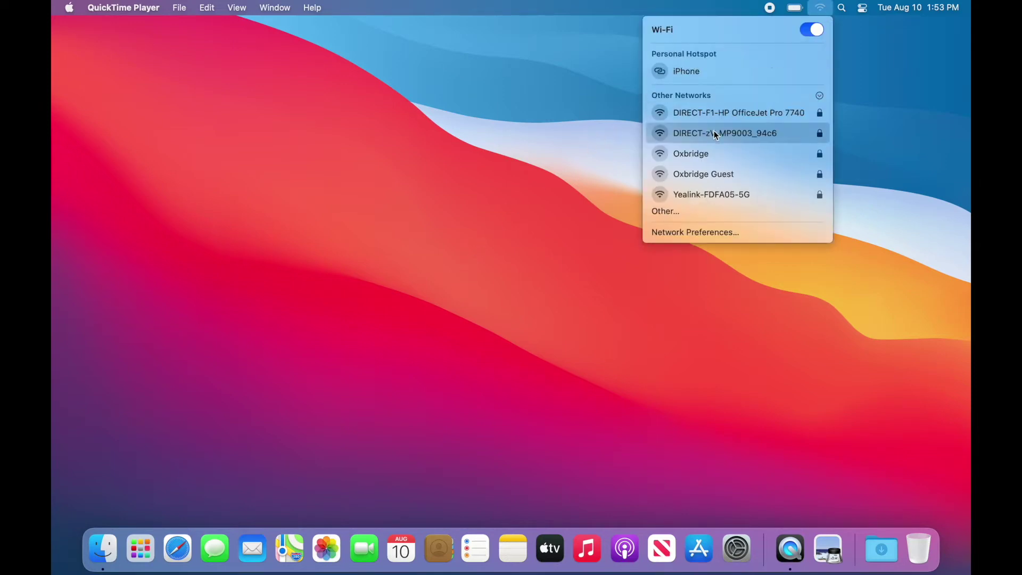
pyautogui.click(709, 177)
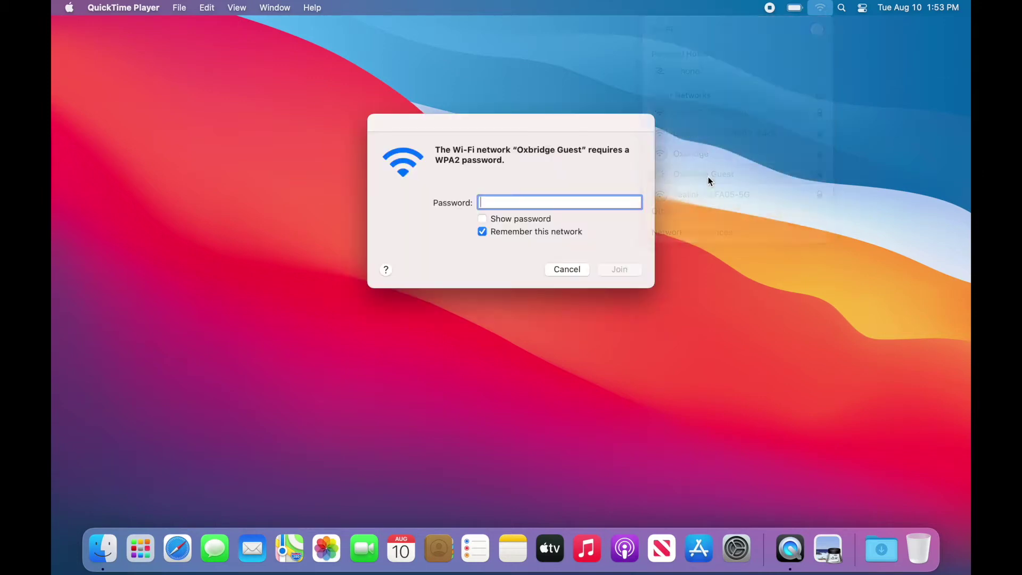
pyautogui.write('••')
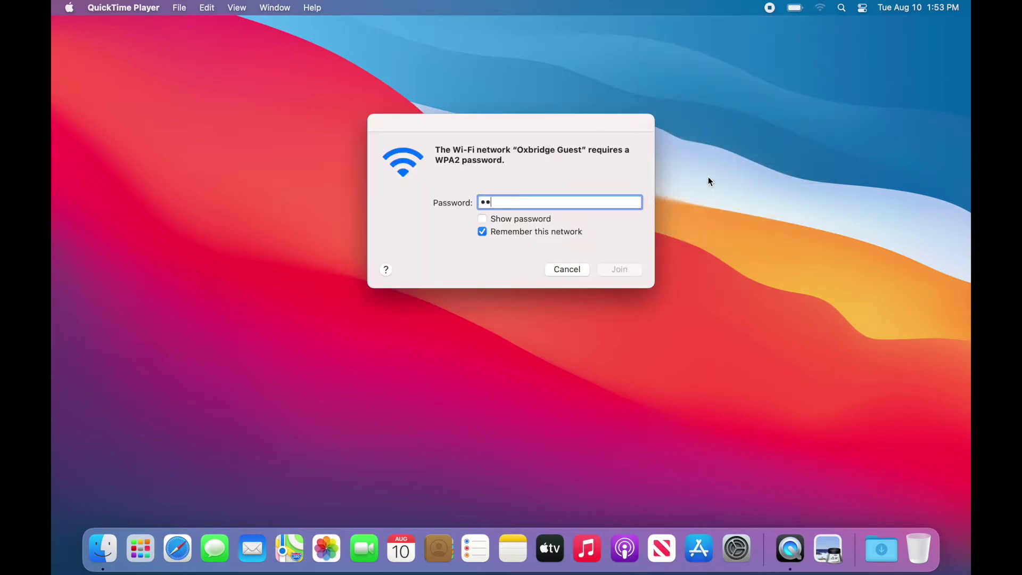
pyautogui.write('•••••••')
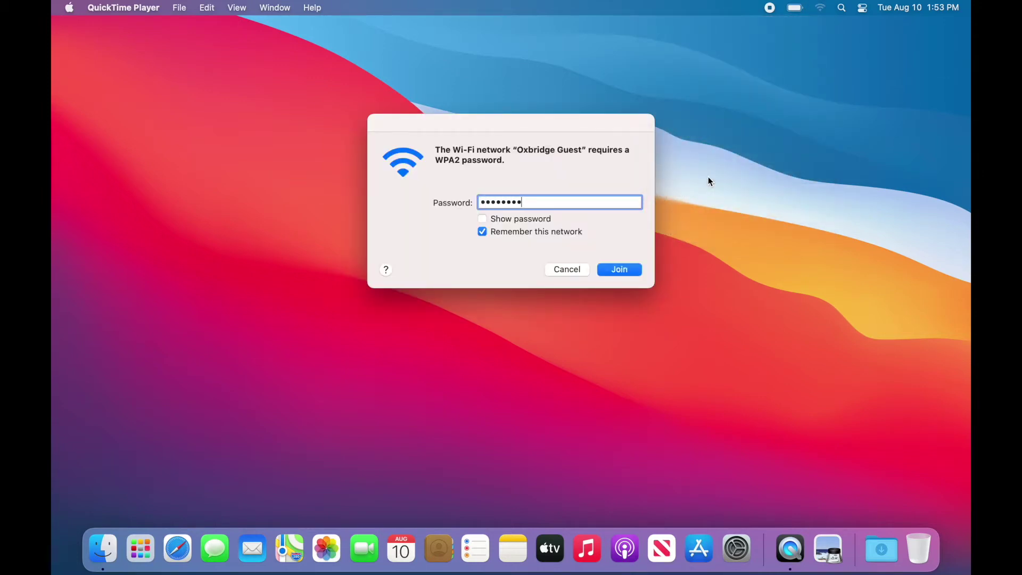
pyautogui.click(628, 271)
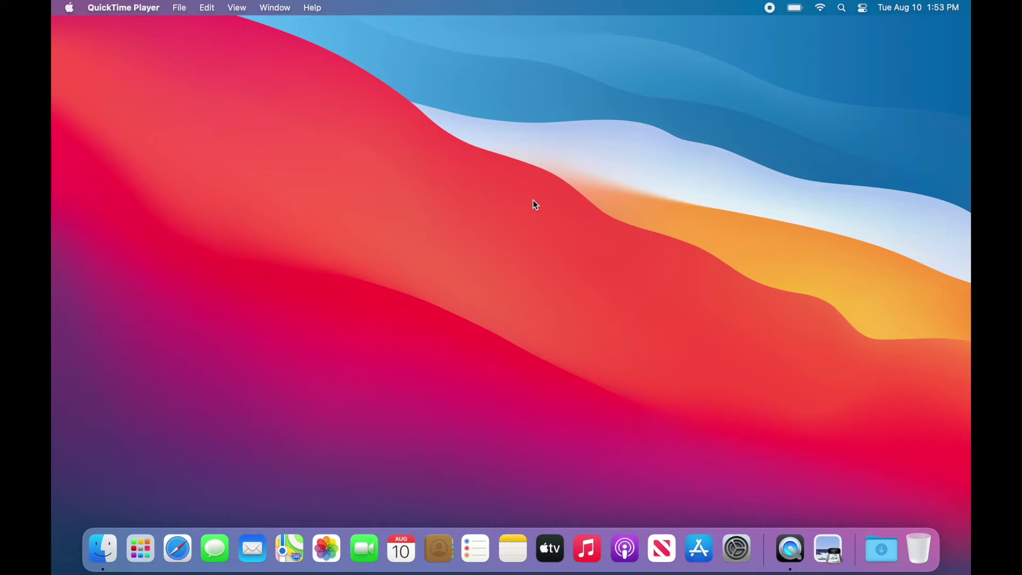
# Launch Safari and go to outlook.com.
pyautogui.click(177, 548)
pyautogui.click(441, 39)
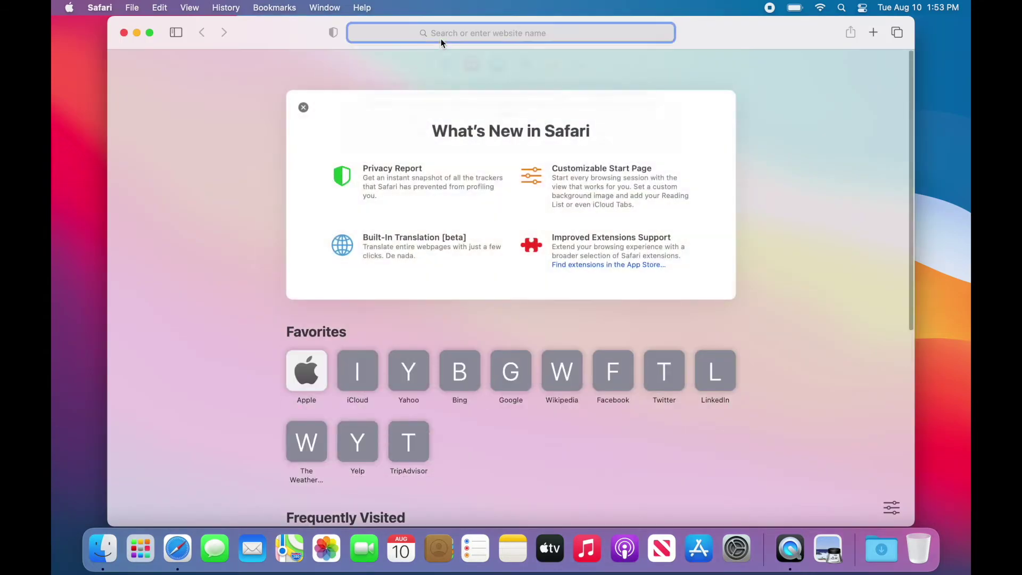
pyautogui.write('outlook.com')
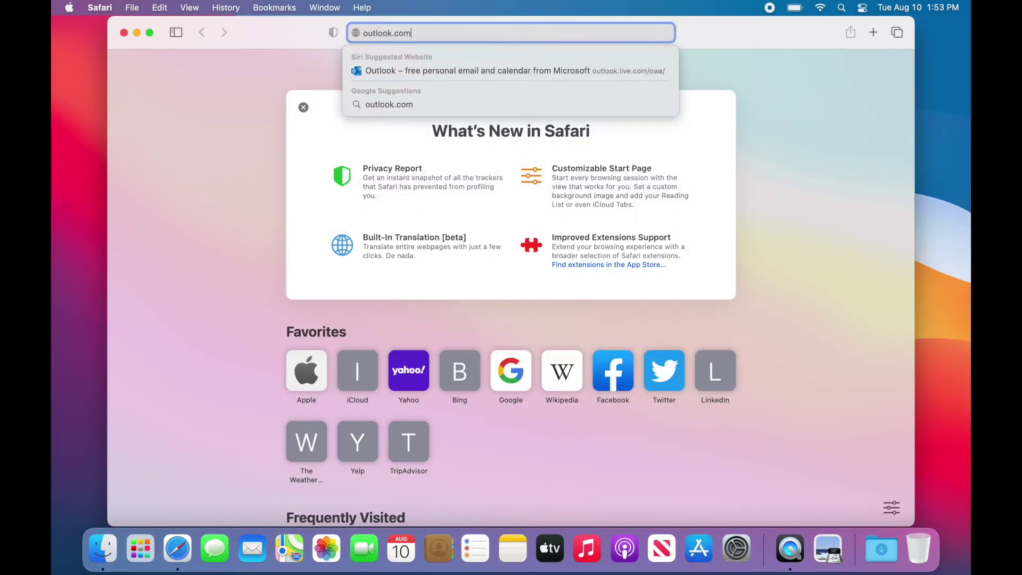
pyautogui.press('Return')
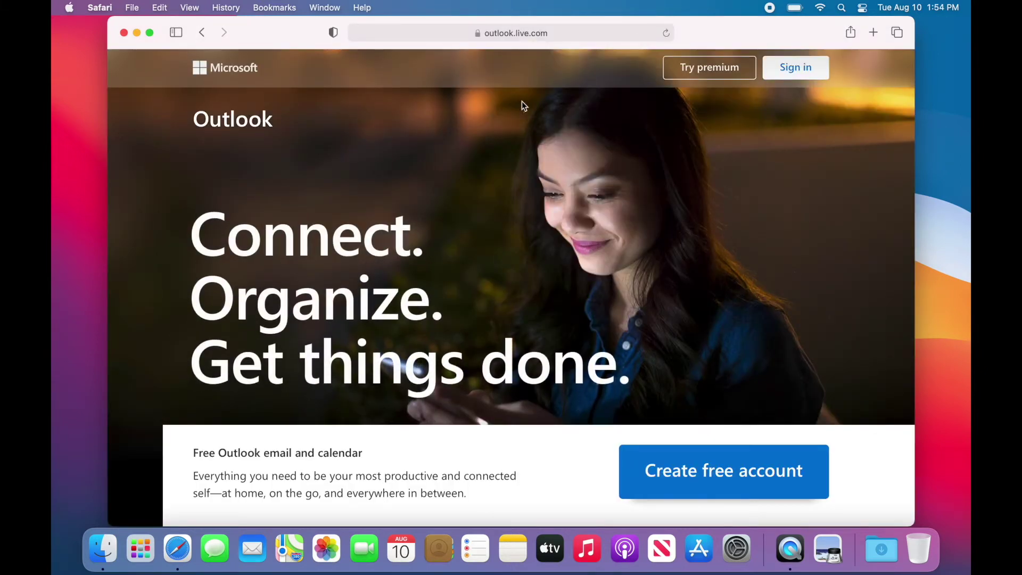
# Sign in to Outlook with the school account e-mail and password, declining to save the password.
pyautogui.click(787, 80)
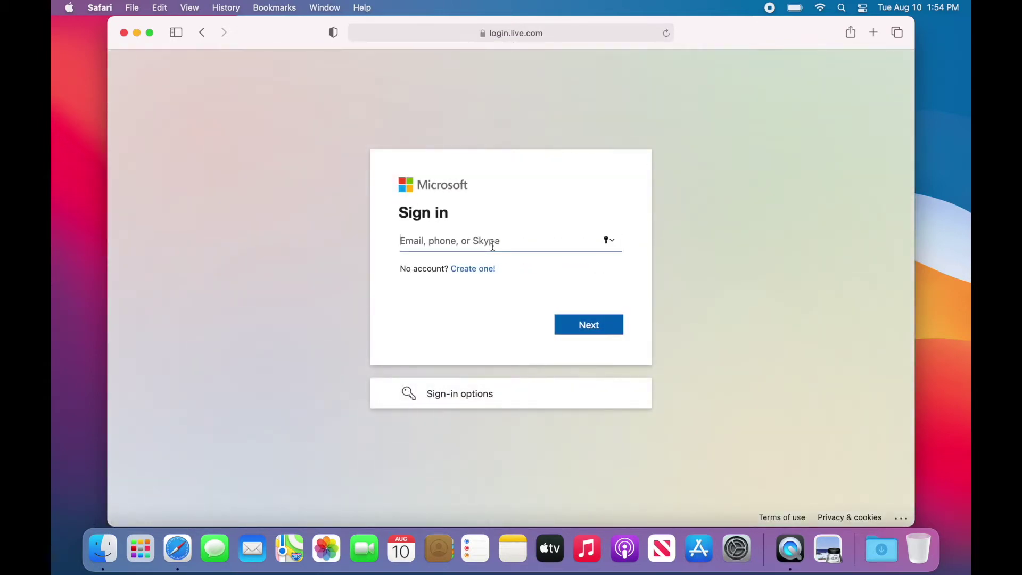
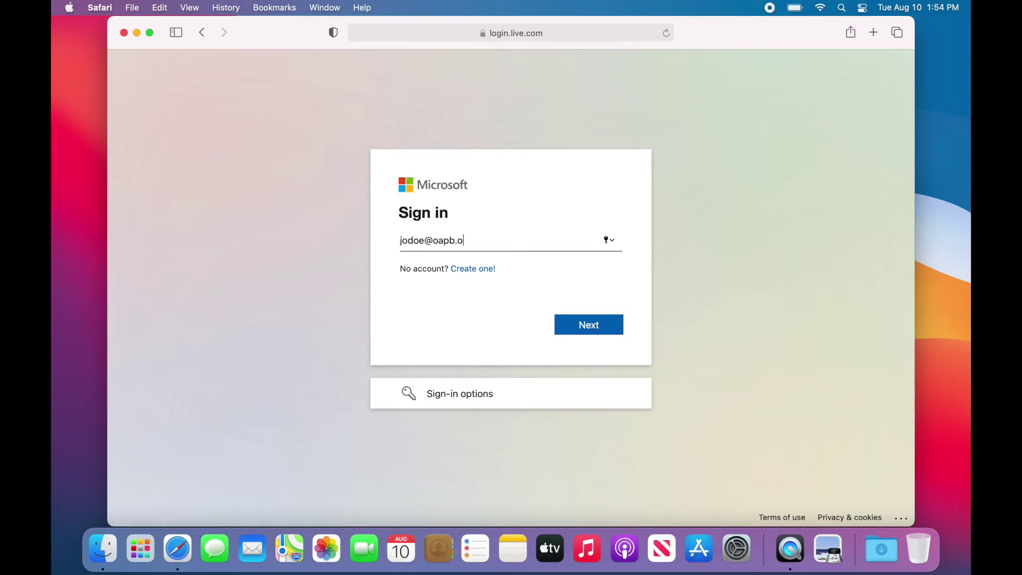
pyautogui.press('Return')
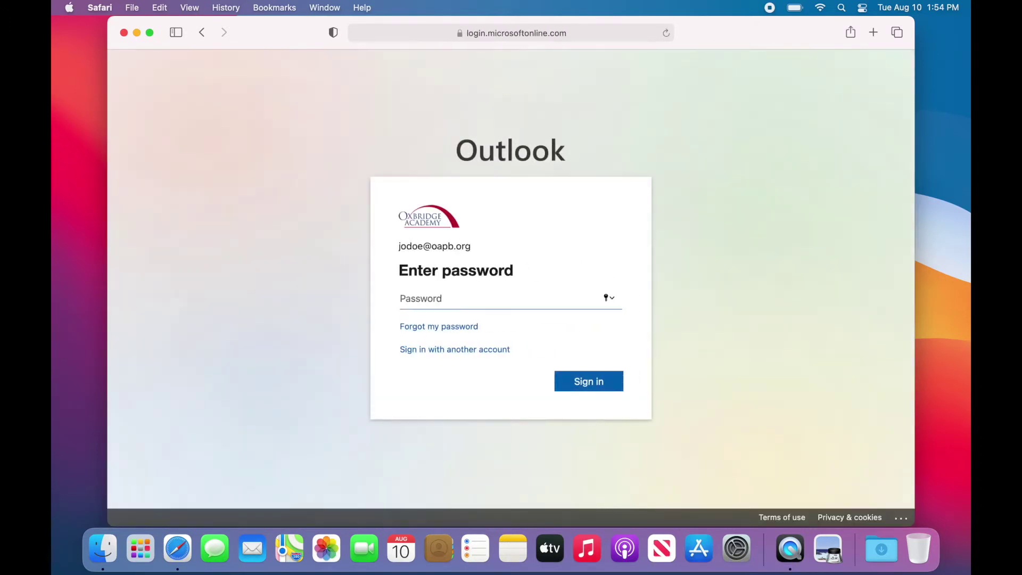
pyautogui.write('••••••••')
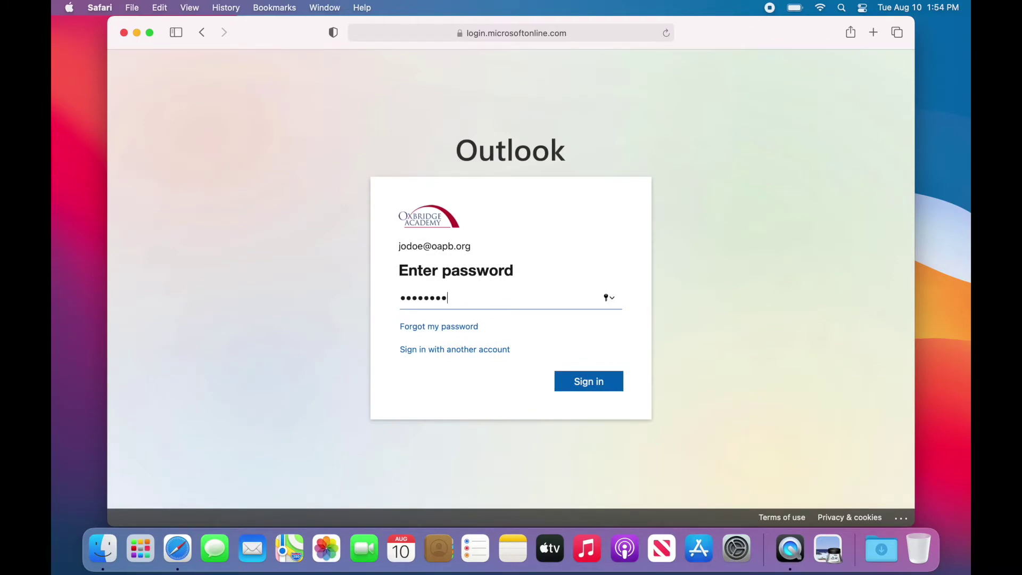
pyautogui.press('Return')
pyautogui.click(487, 357)
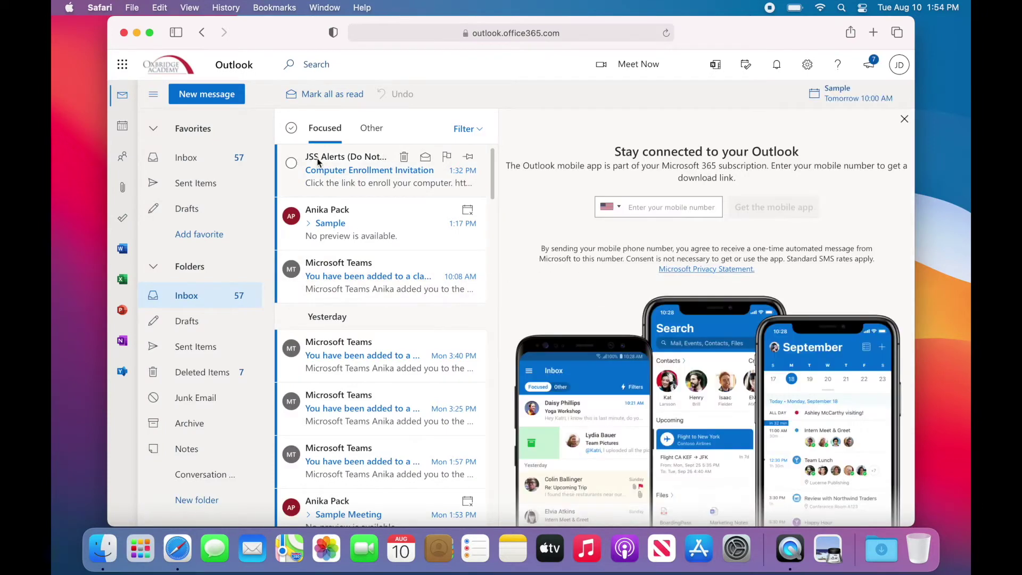
# Open the Computer Enrollment Invitation and review the sender's contact card.
pyautogui.click(373, 169)
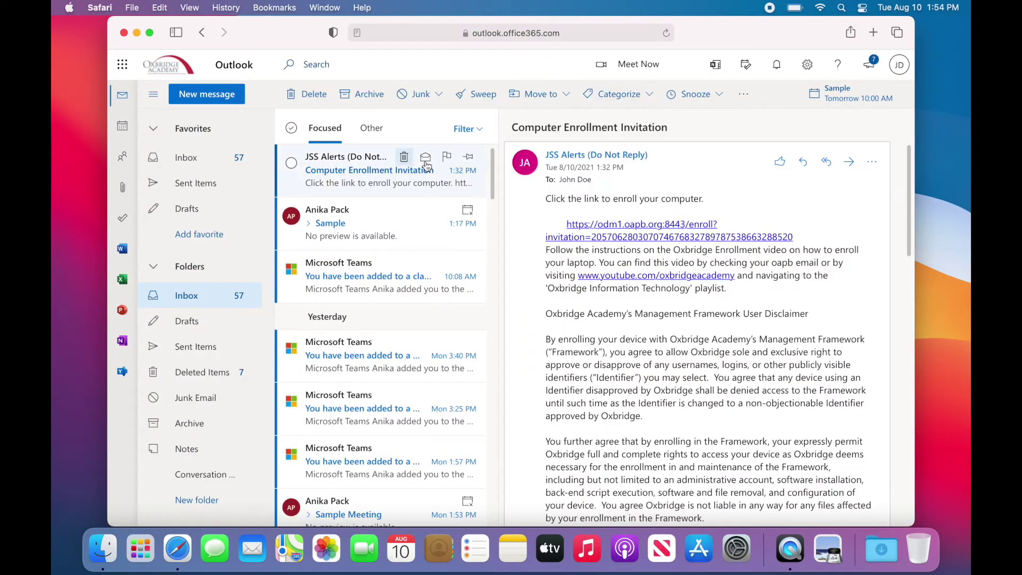
pyautogui.click(646, 157)
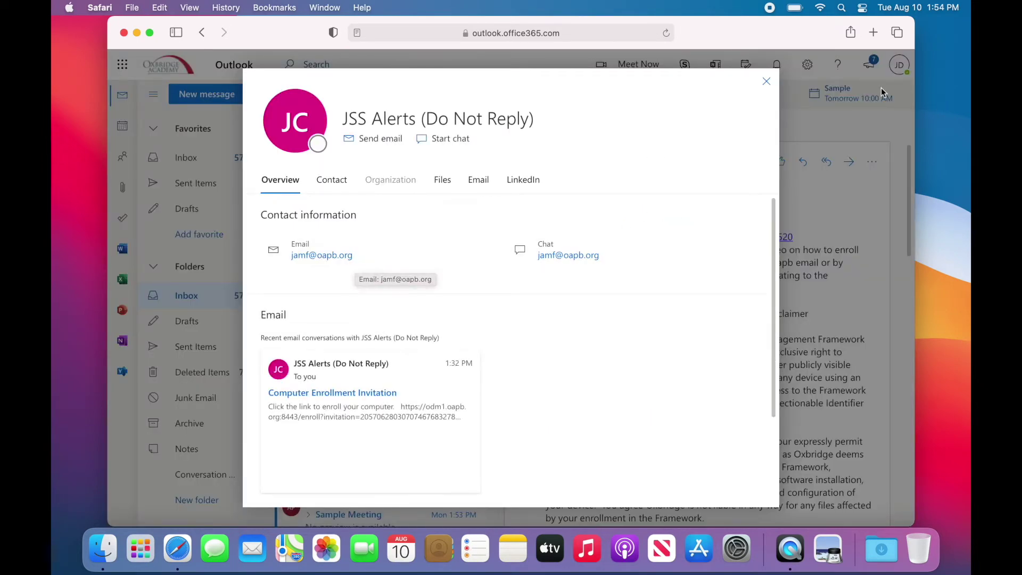
pyautogui.click(767, 83)
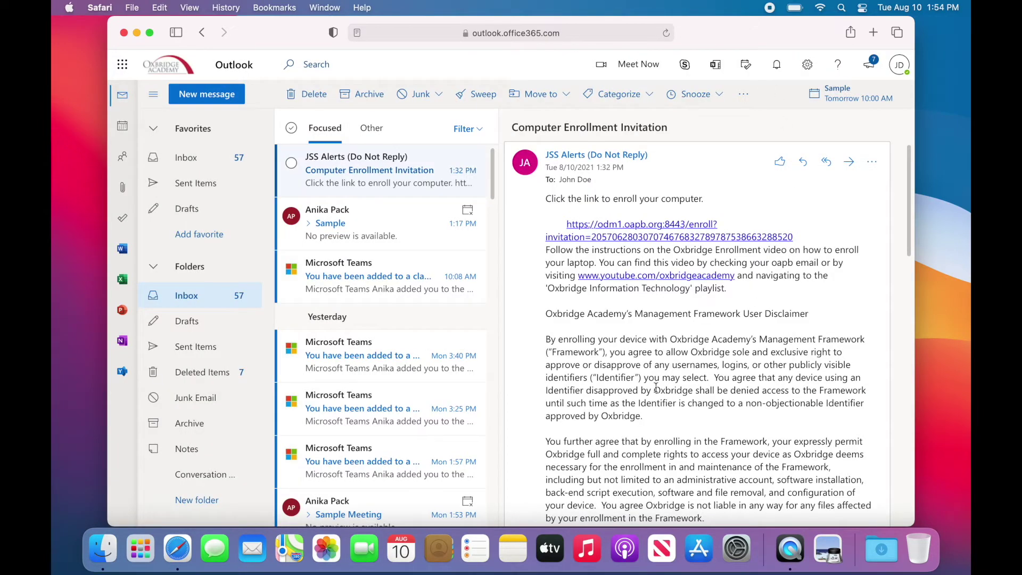
# Read through the invitation and follow its enrollment link to odm1.oapb.org.
pyautogui.scroll(-2, 657, 383)
pyautogui.scroll(-5, 657, 383)
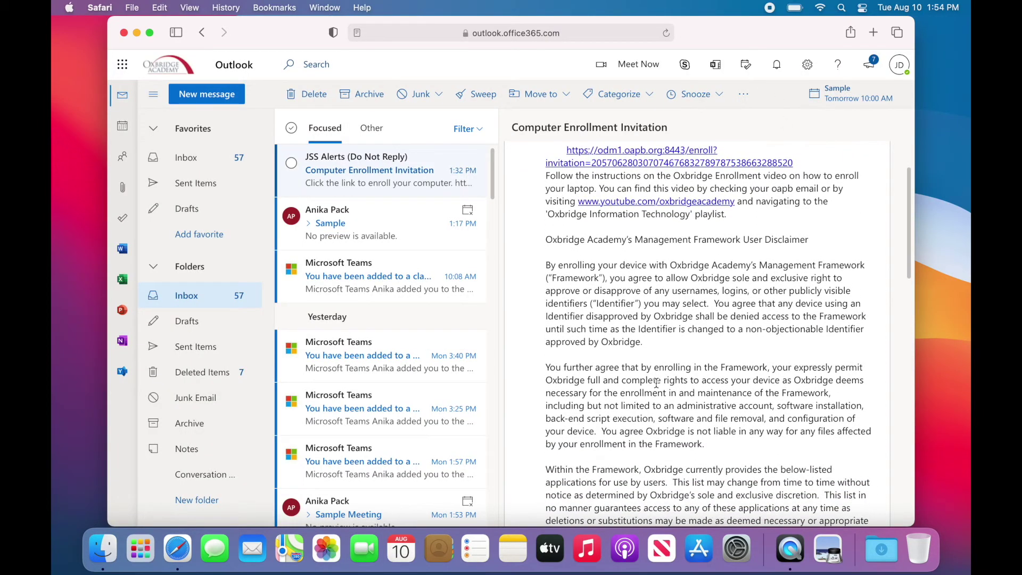
pyautogui.scroll(-4, 657, 384)
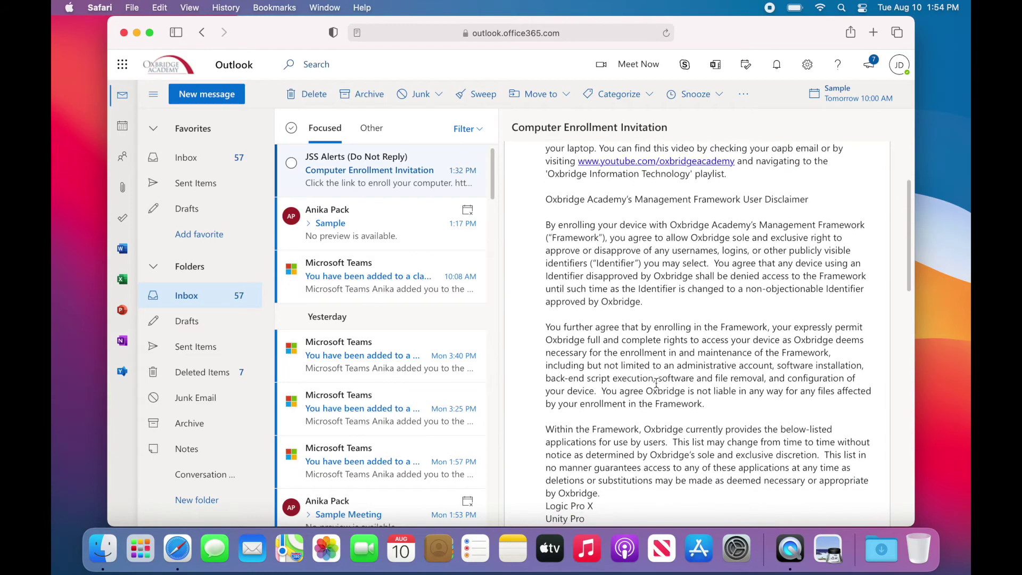
pyautogui.scroll(-12, 656, 387)
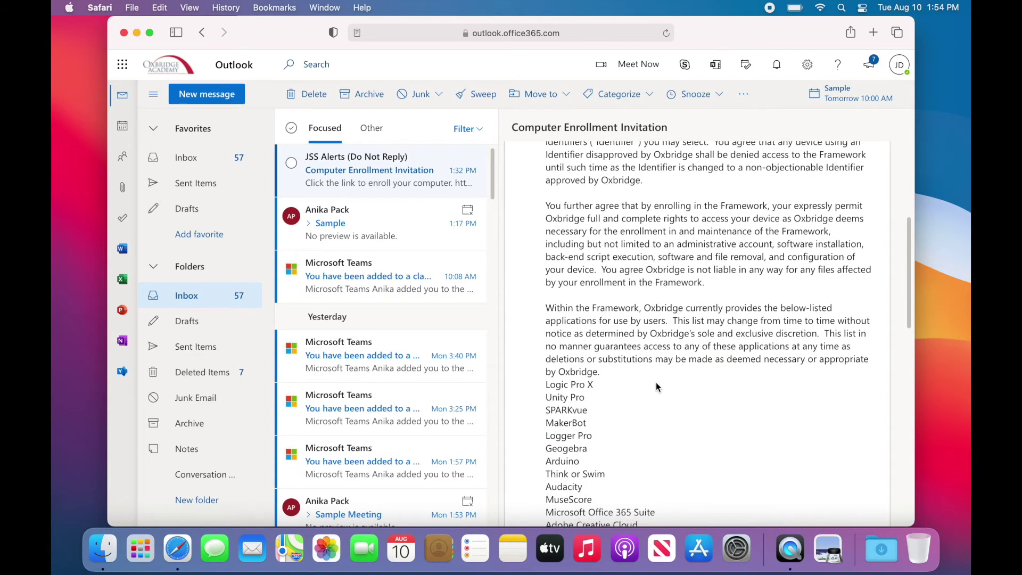
pyautogui.scroll(-1, 656, 387)
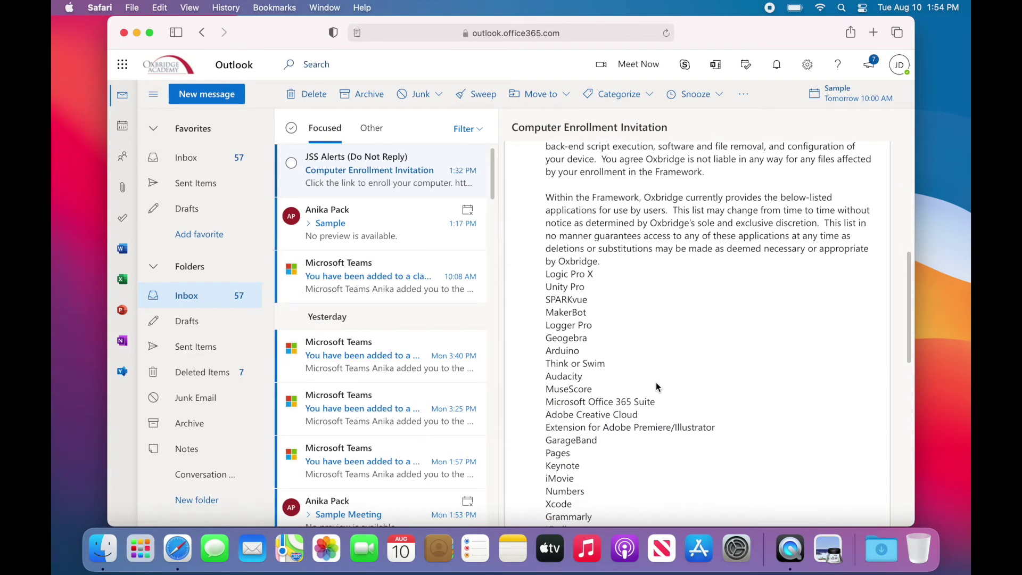
pyautogui.scroll(-14, 657, 387)
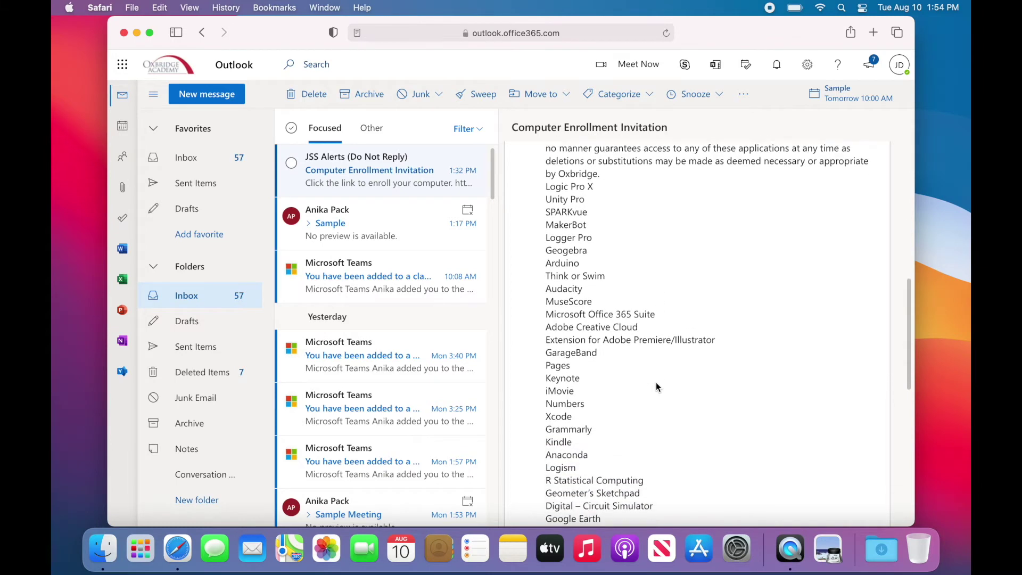
pyautogui.scroll(-8, 657, 387)
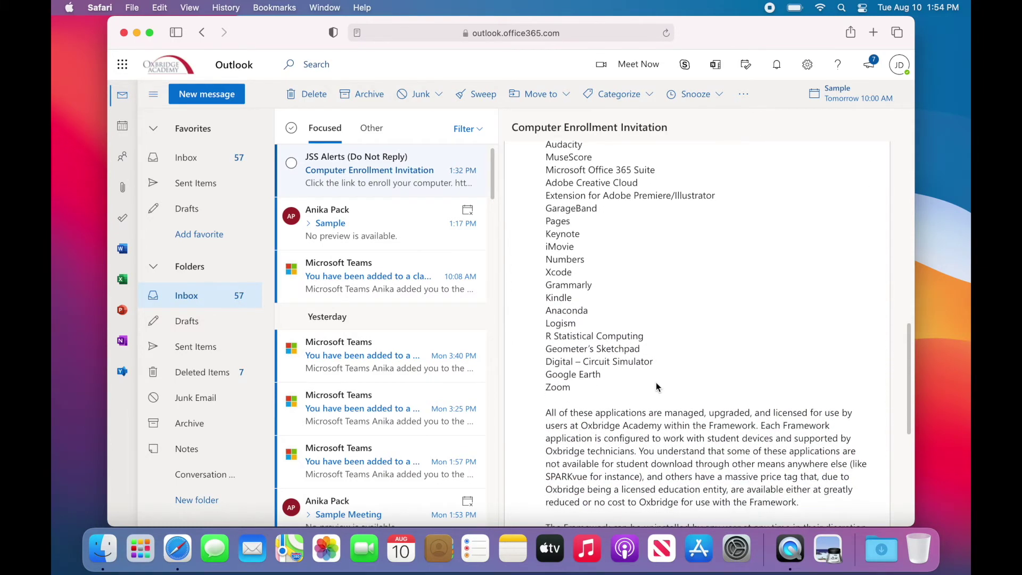
pyautogui.scroll(-12, 656, 382)
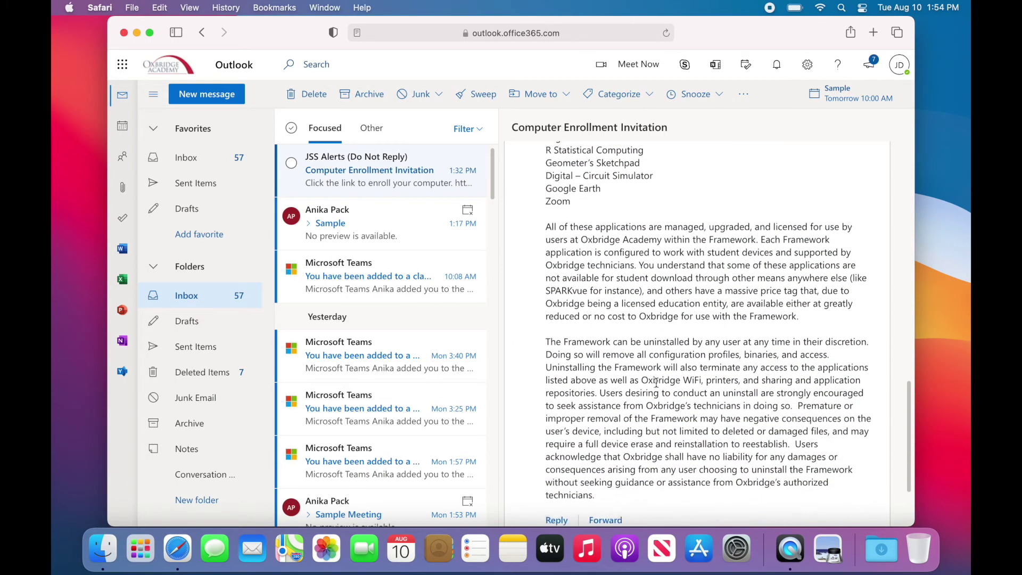
pyautogui.scroll(20, 657, 382)
pyautogui.scroll(17, 656, 382)
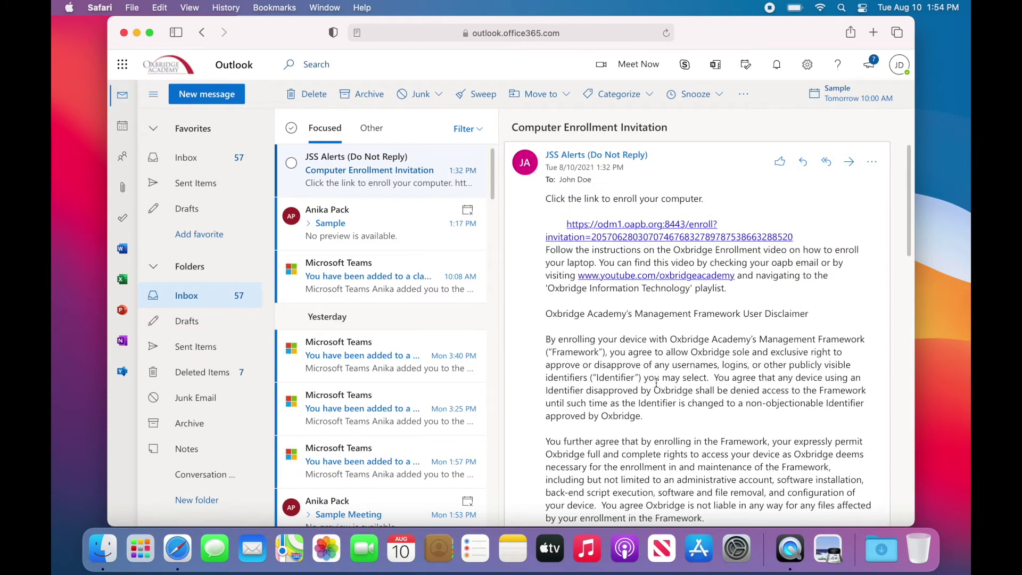
pyautogui.click(644, 238)
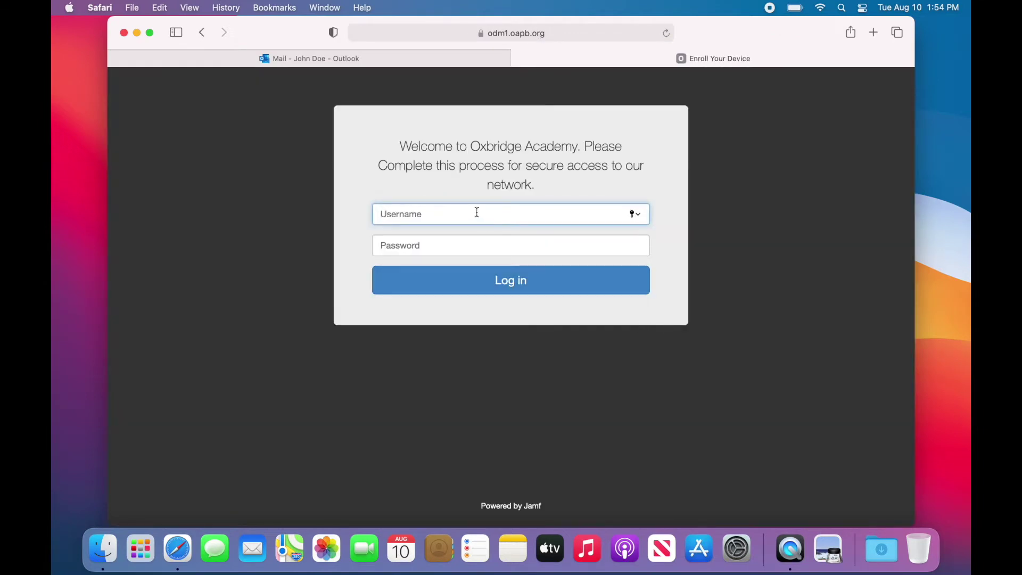
# Log in to the Jamf enrollment portal with the school username and password, not saving the password.
pyautogui.press('Tab')
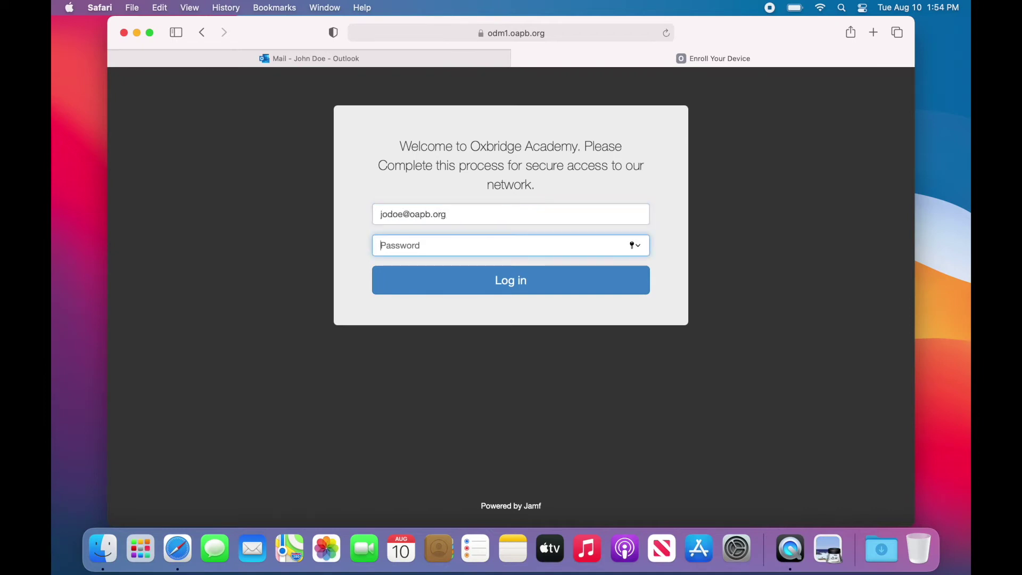
pyautogui.write('********')
pyautogui.press('Return')
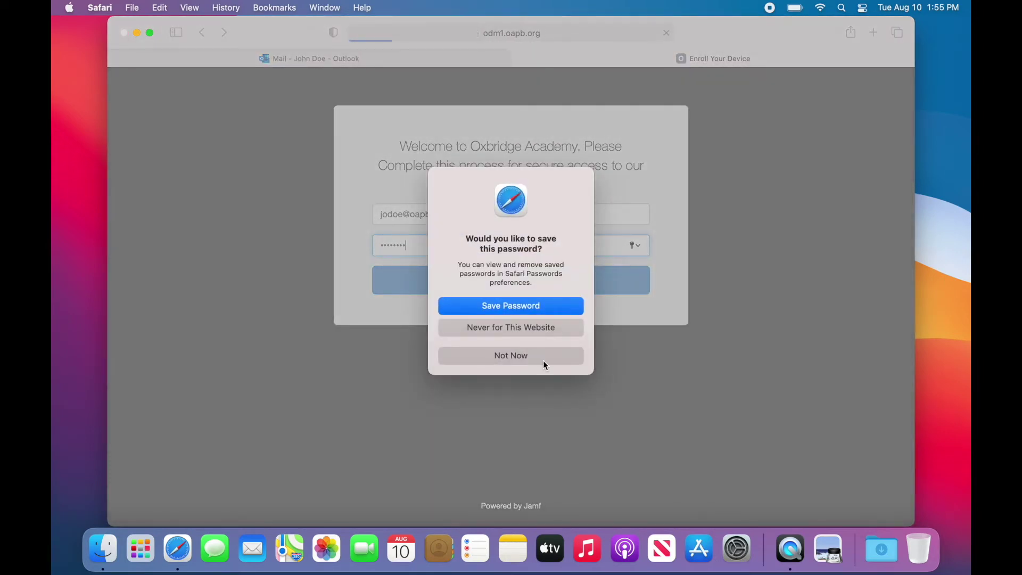
pyautogui.click(543, 360)
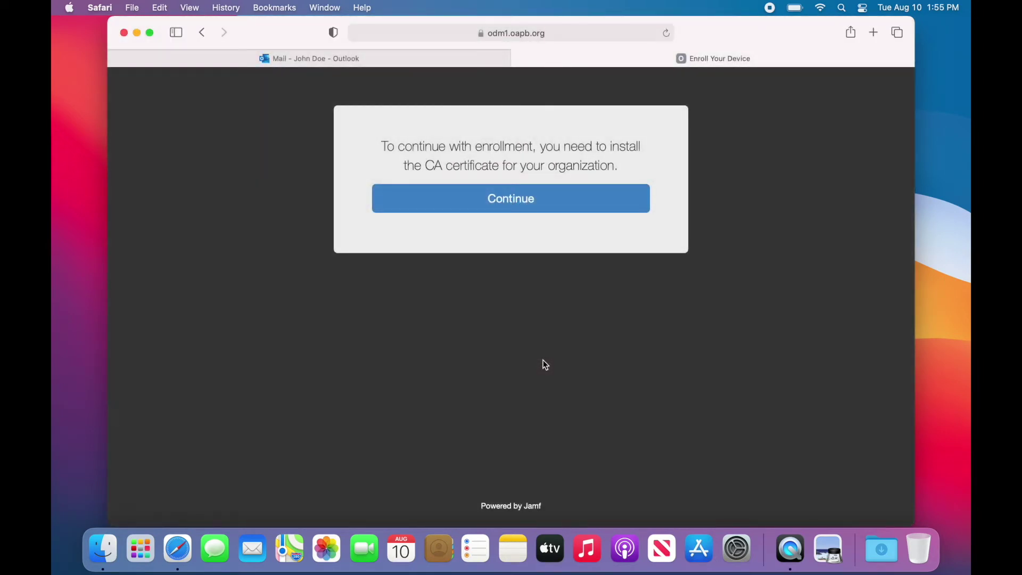
# Download the CA Certificate profile and open CA Certificate.mobileconfig from Downloads.
pyautogui.click(531, 212)
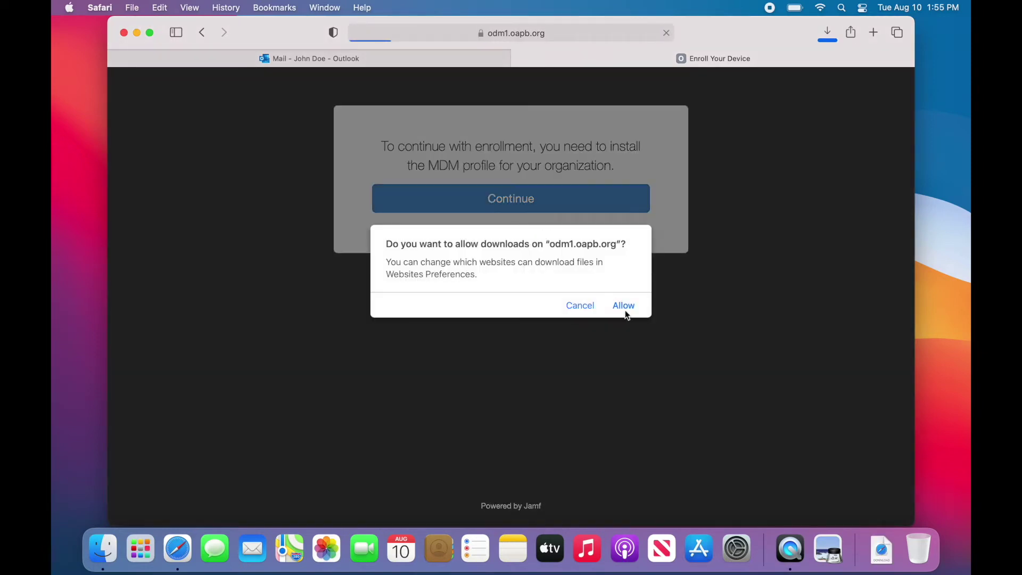
pyautogui.click(626, 309)
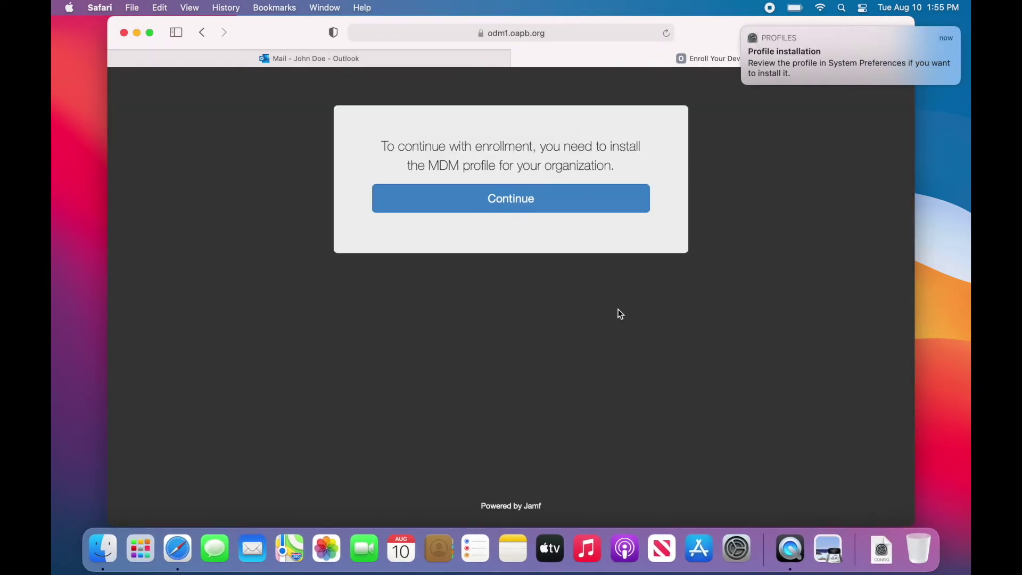
pyautogui.click(881, 554)
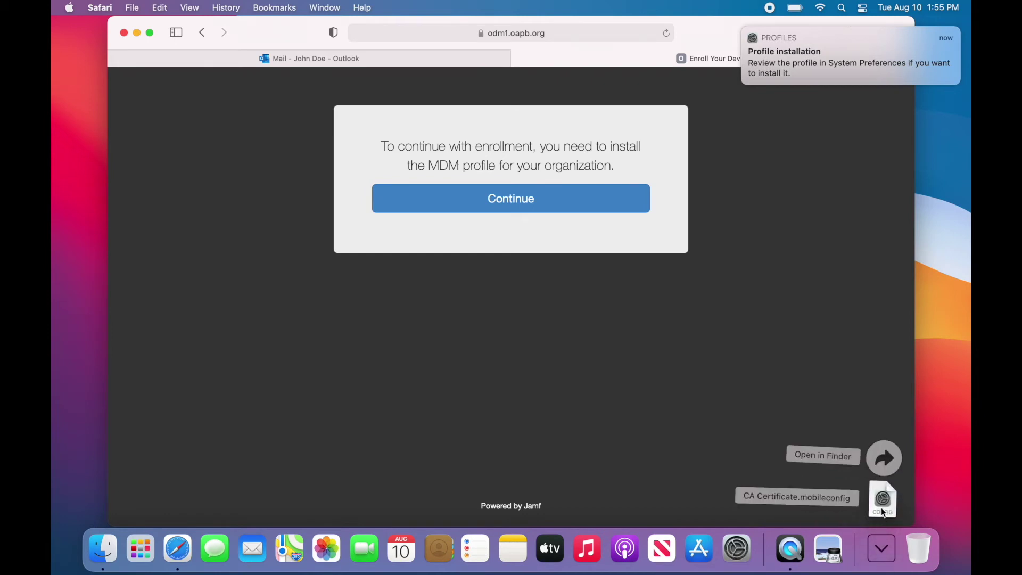
pyautogui.click(881, 508)
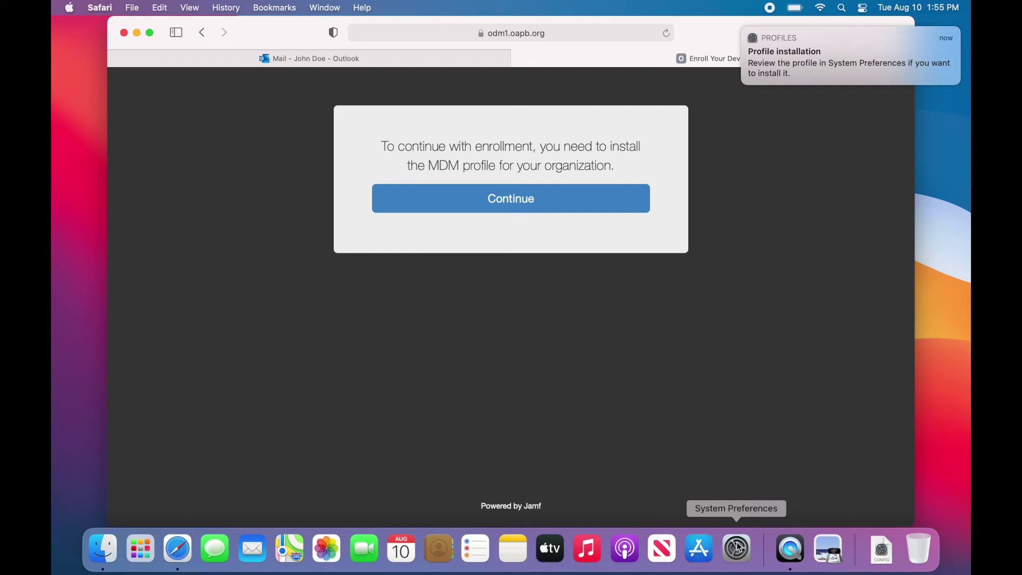
# Install the CA Certificate profile from System Preferences > Profiles.
pyautogui.click(69, 9)
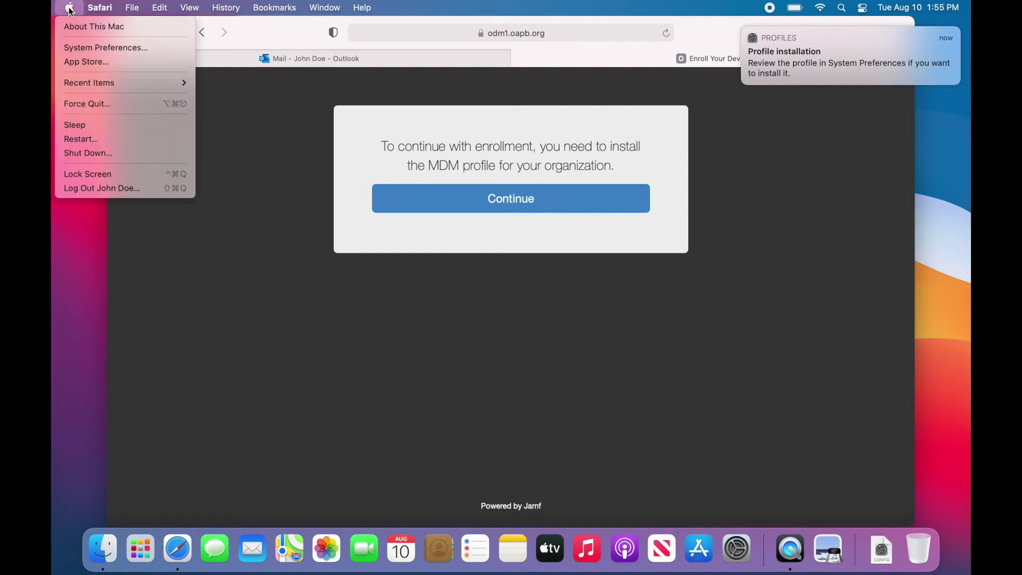
pyautogui.click(74, 47)
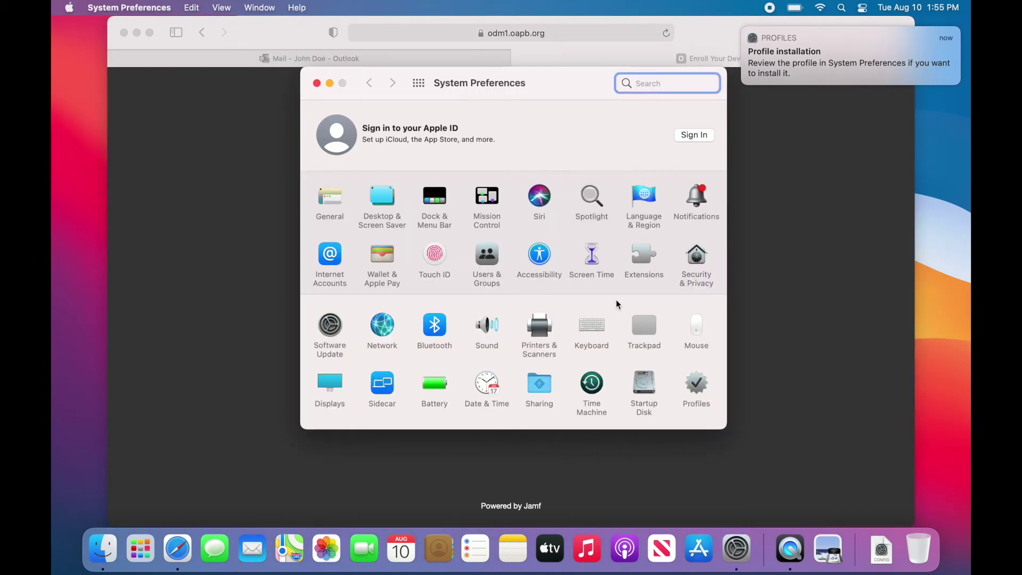
pyautogui.click(698, 400)
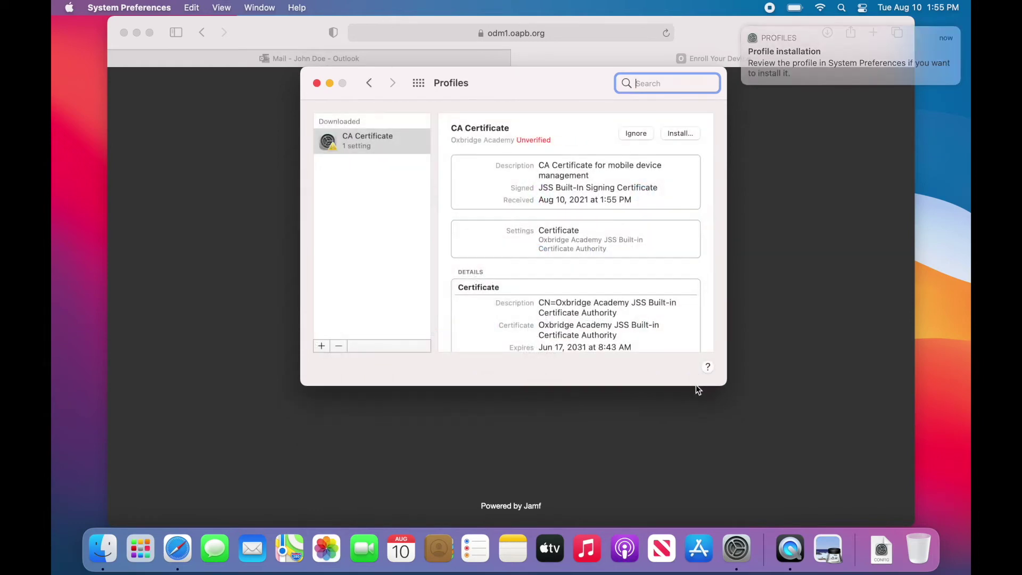
pyautogui.click(676, 135)
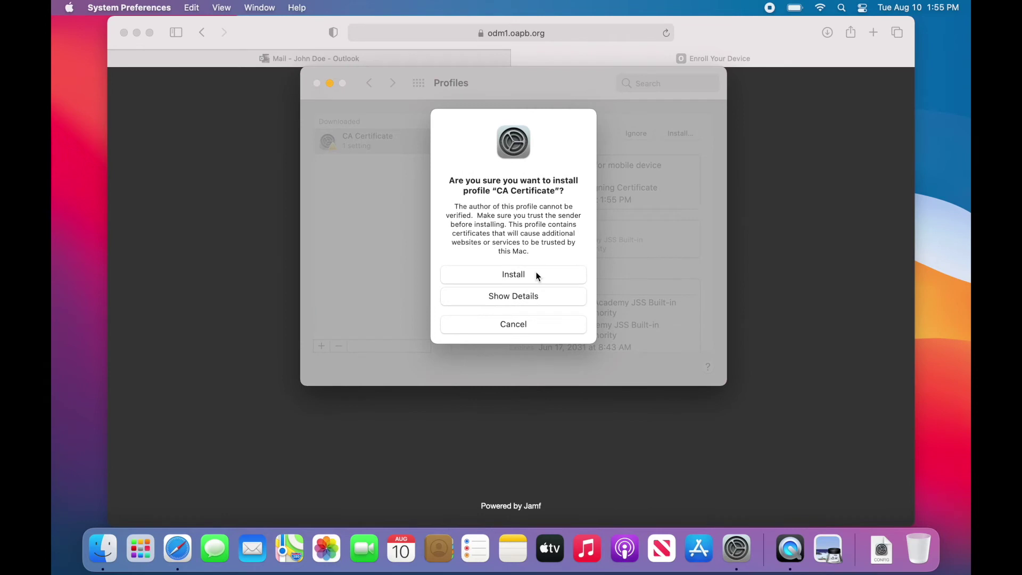
pyautogui.click(536, 273)
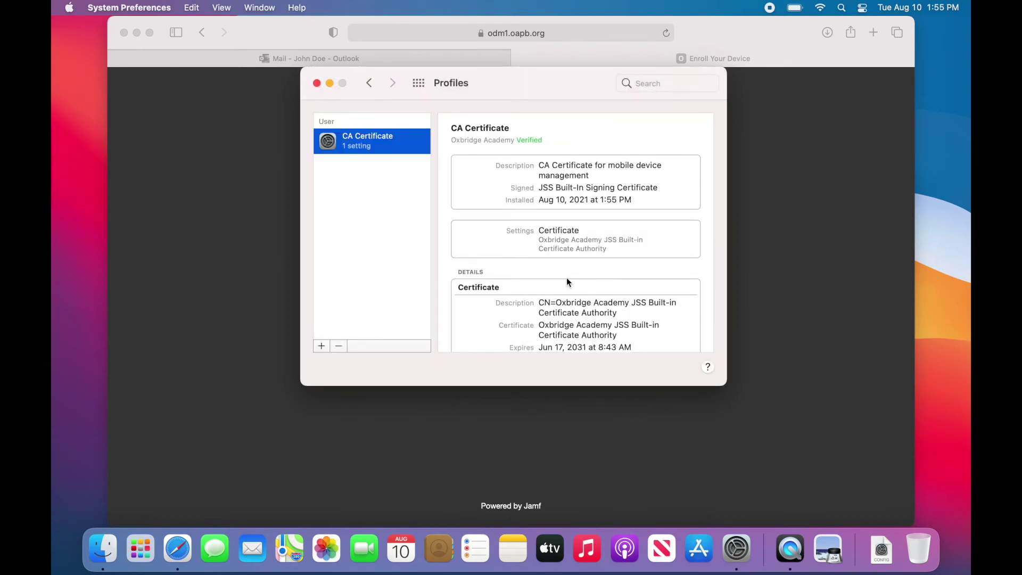
pyautogui.moveTo(491, 84); pyautogui.dragTo(742, 99)
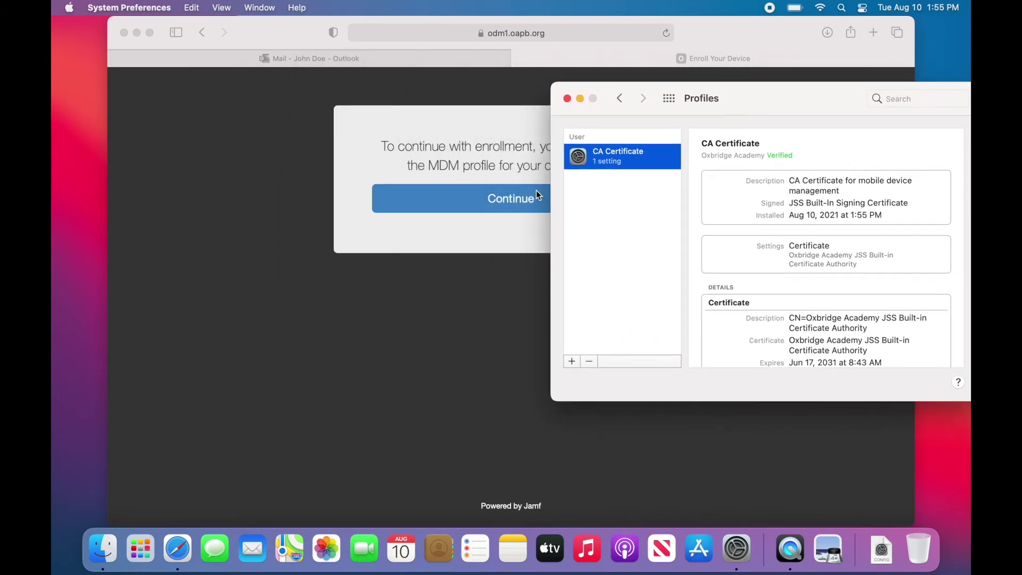
# Download the MDM profile from the portal and open enrollmentProfile.mobileconfig in Profiles.
pyautogui.click(427, 266)
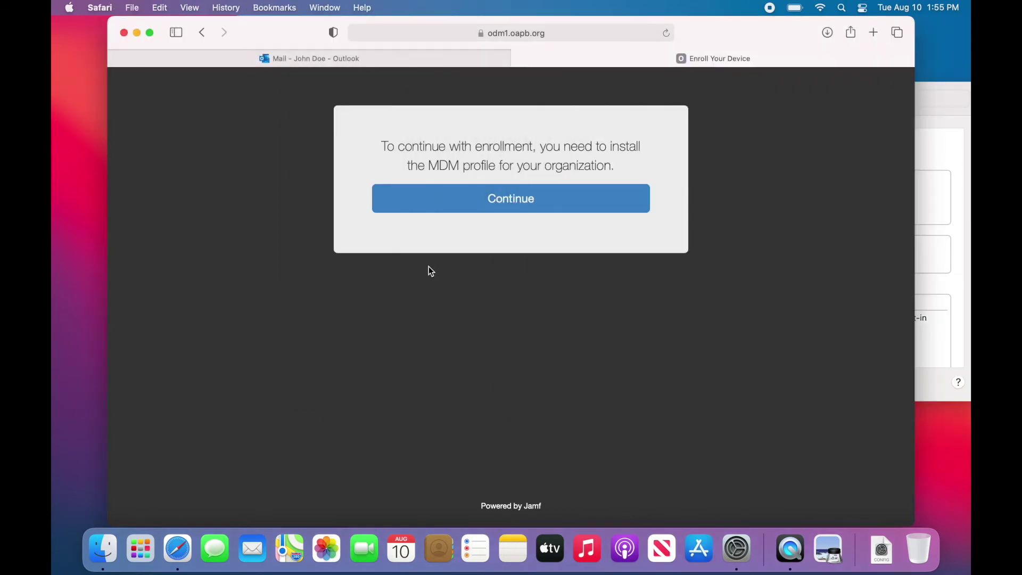
pyautogui.click(495, 205)
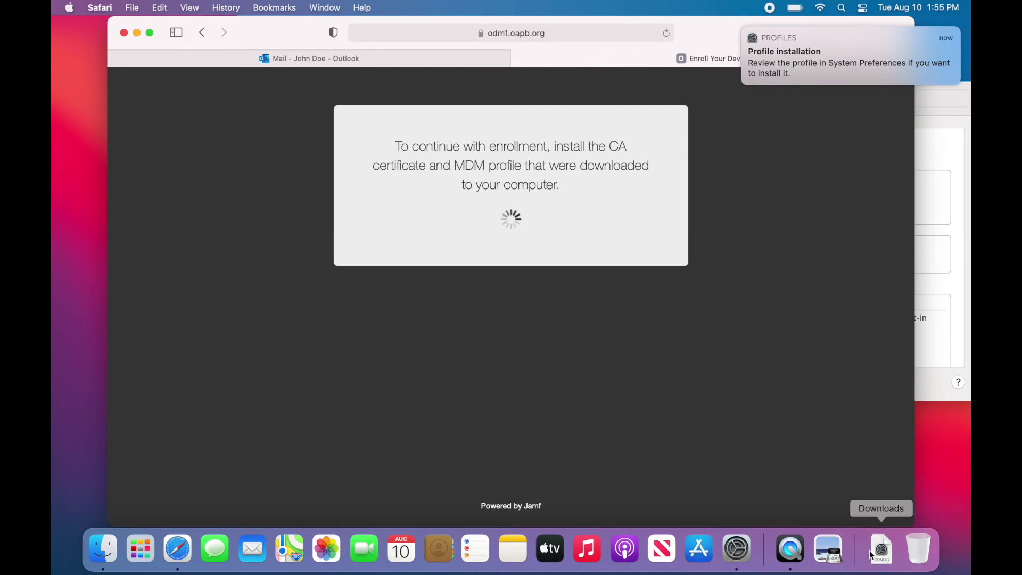
pyautogui.click(873, 554)
pyautogui.click(885, 501)
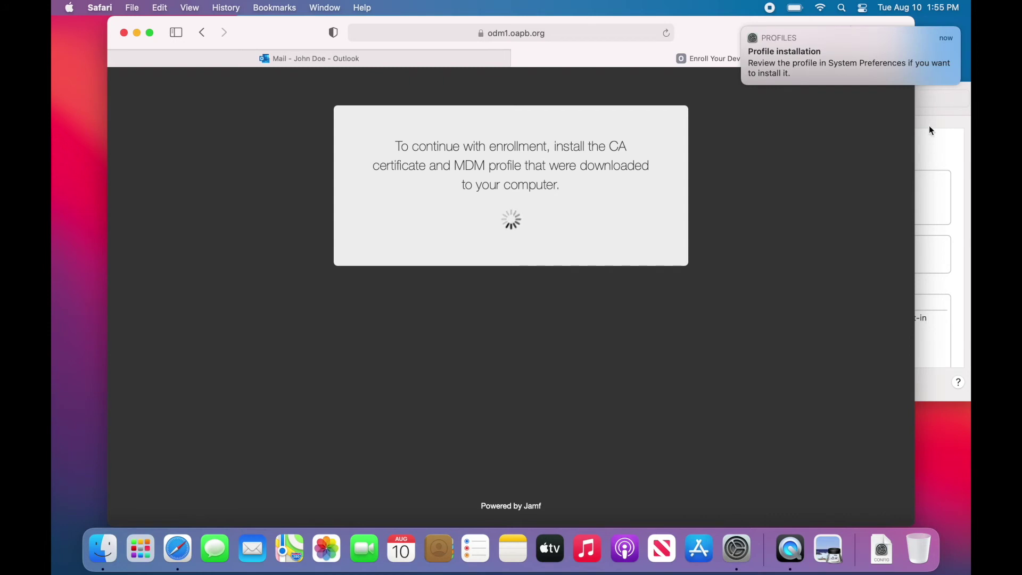
pyautogui.click(940, 111)
pyautogui.moveTo(815, 103); pyautogui.dragTo(525, 106)
# Install the MDM Profile, approving enrollment with the account password, then close System Preferences.
pyautogui.click(313, 160)
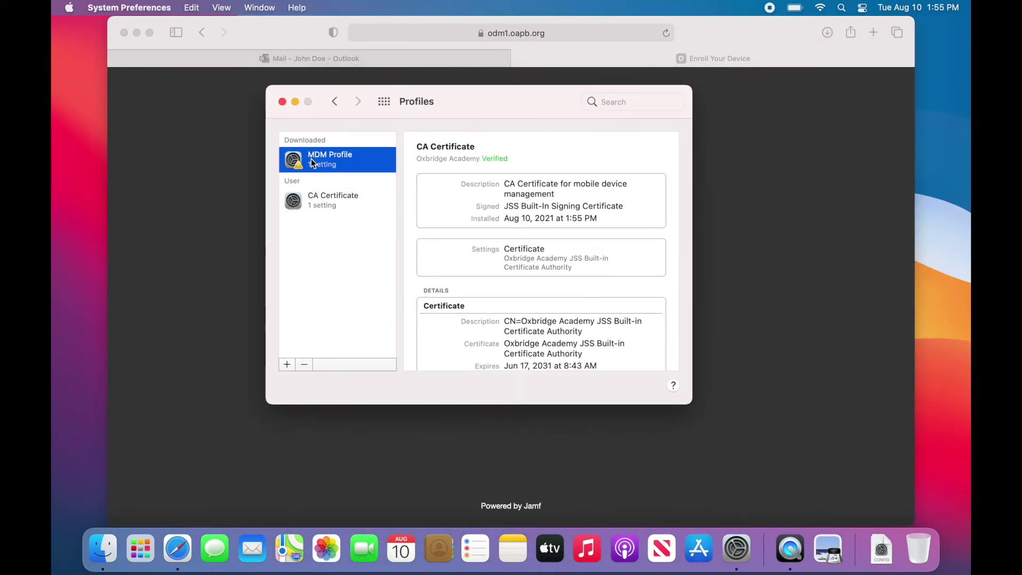
pyautogui.click(641, 154)
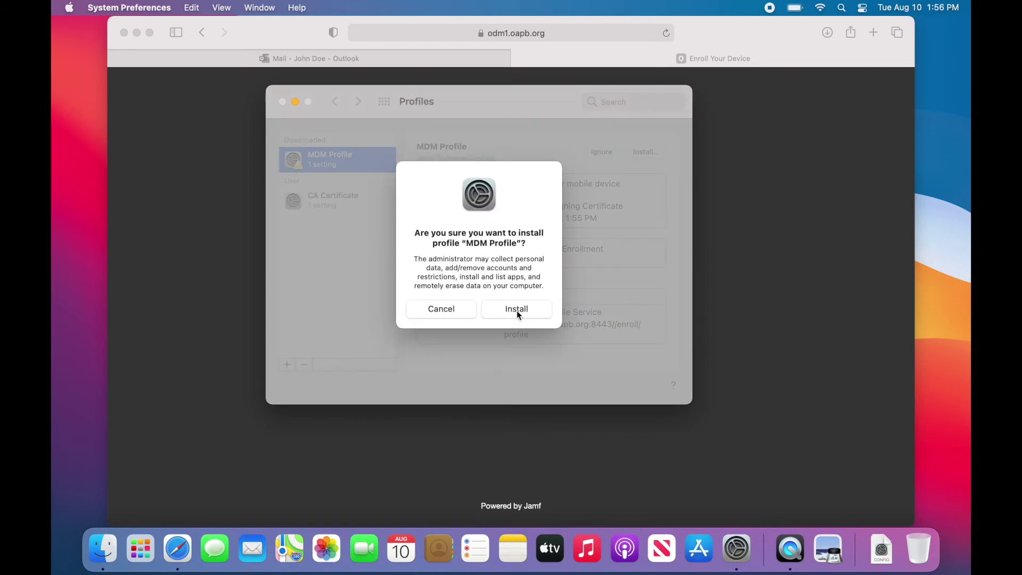
pyautogui.click(517, 310)
pyautogui.write('********')
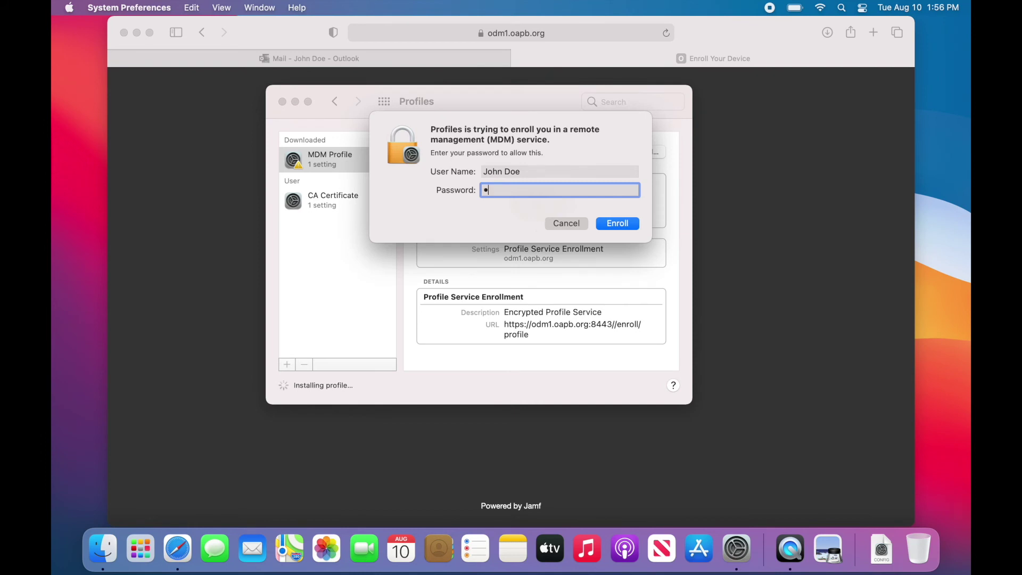
pyautogui.press('Return')
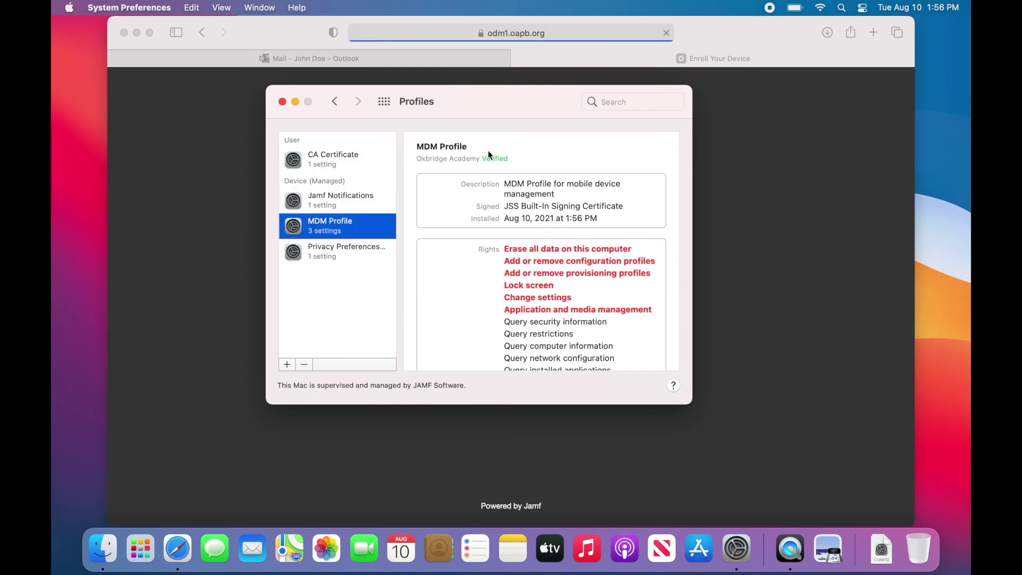
pyautogui.click(283, 102)
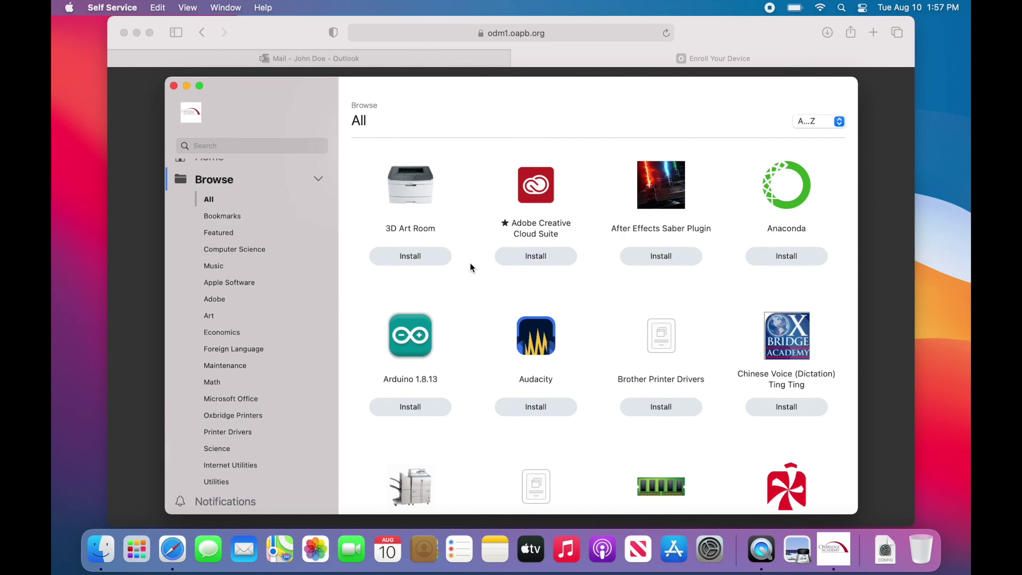
# Search Self Service for 'rosetta' and install Update Rosetta.
pyautogui.click(220, 145)
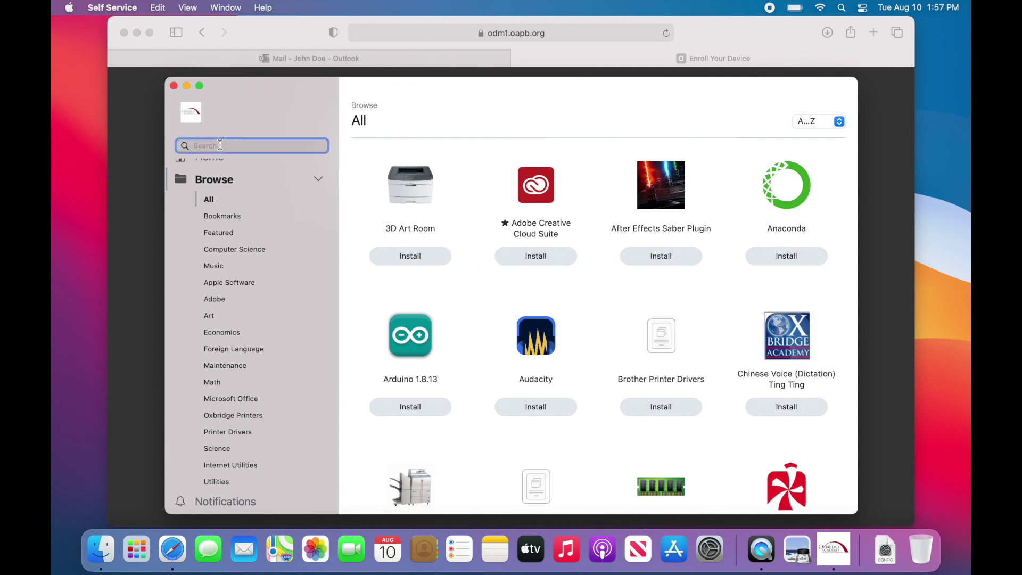
pyautogui.write('rosetta')
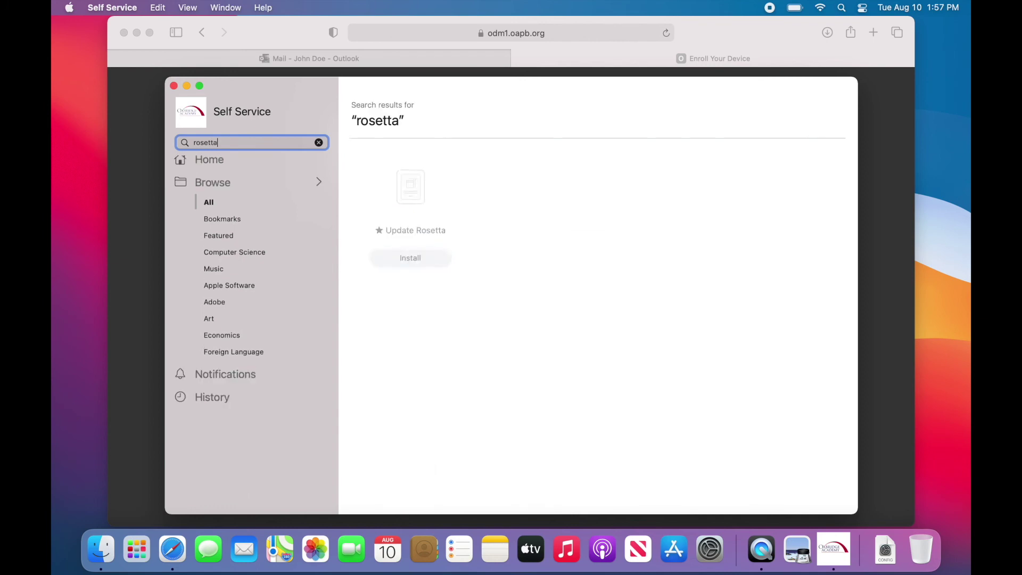
pyautogui.click(412, 259)
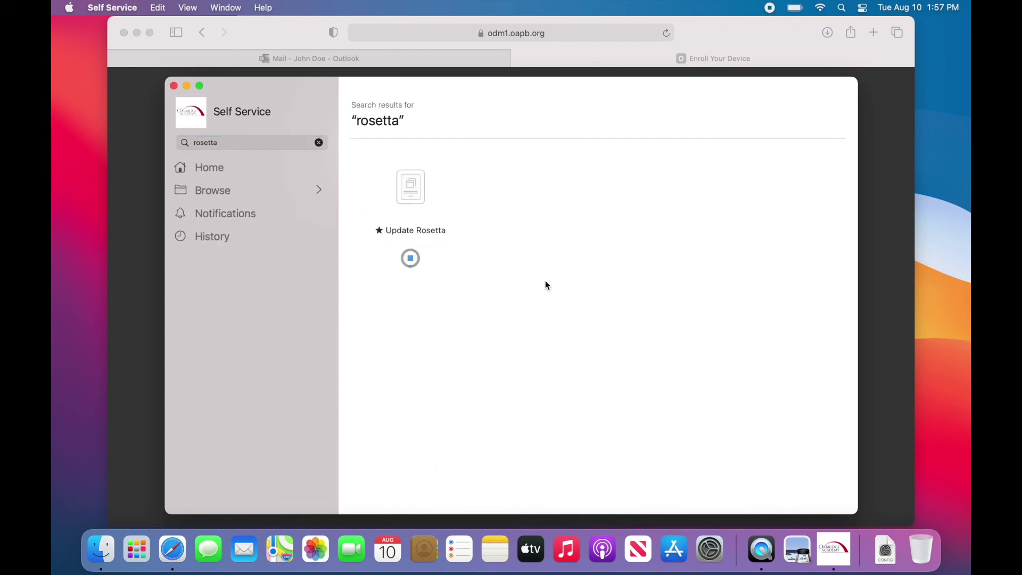